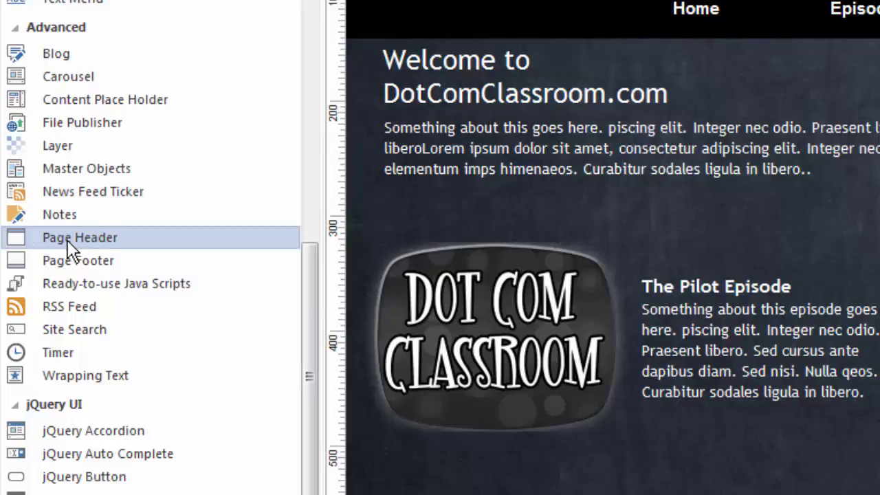
Add a page header to the index page and shrink its height to end at the navigation bar.
{"action": "left_click", "coordinate": [72, 246]}
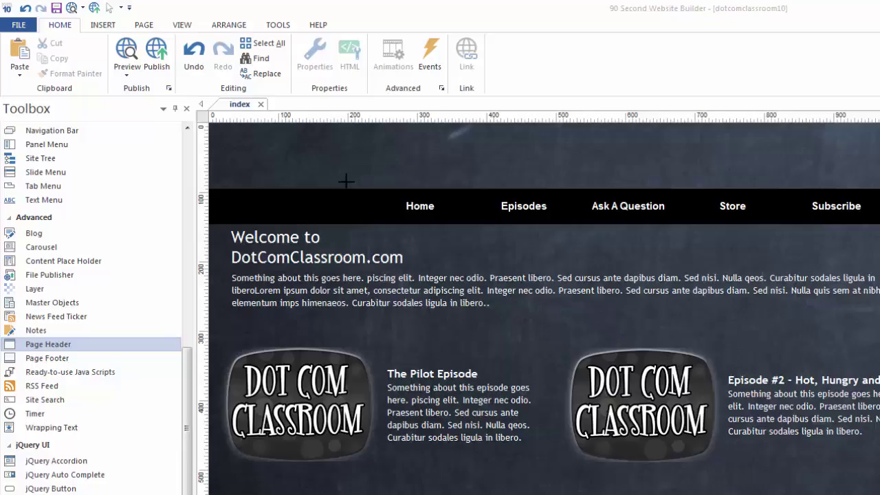
{"action": "mouse_move", "coordinate": [346, 169]}
{"action": "left_mouse_down"}
{"action": "mouse_move", "coordinate": [408, 243]}
{"action": "mouse_move", "coordinate": [509, 292]}
{"action": "mouse_move", "coordinate": [524, 334]}
{"action": "left_mouse_up"}
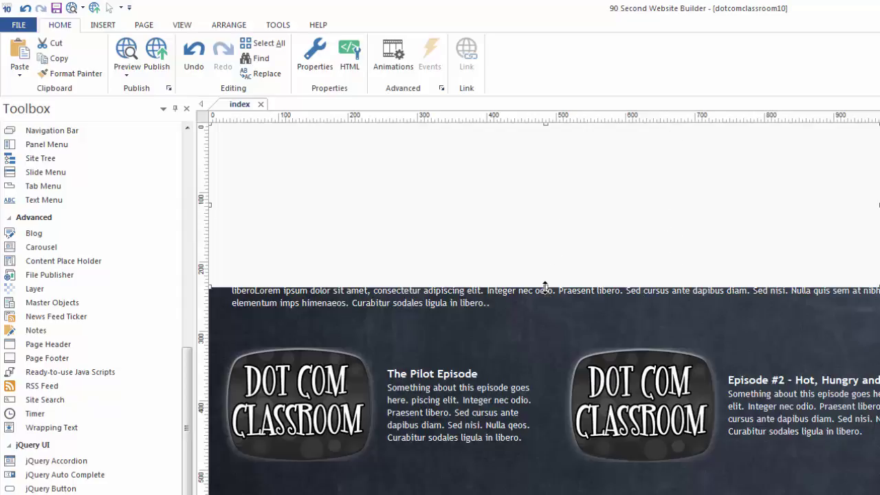
{"action": "left_click_drag", "start_coordinate": [545, 288], "coordinate": [526, 189]}
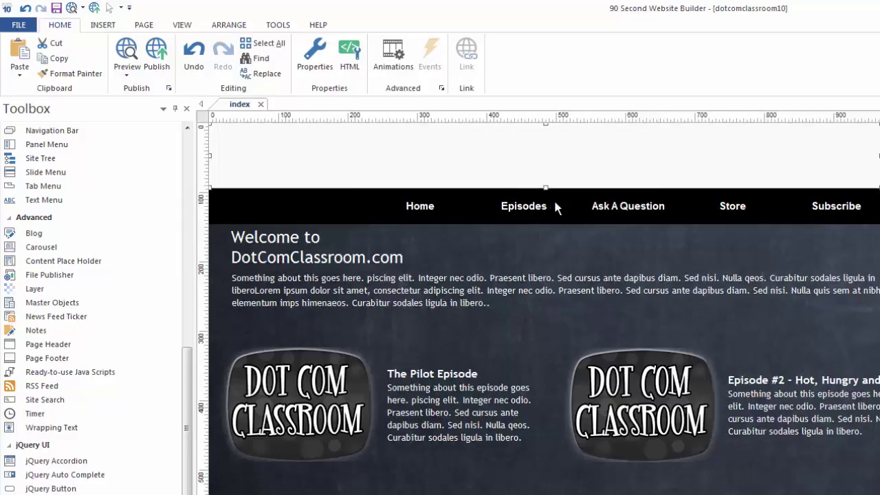
Set the page header's background mode to Image, using the blackbg2 picture.
{"action": "double_click", "coordinate": [513, 151]}
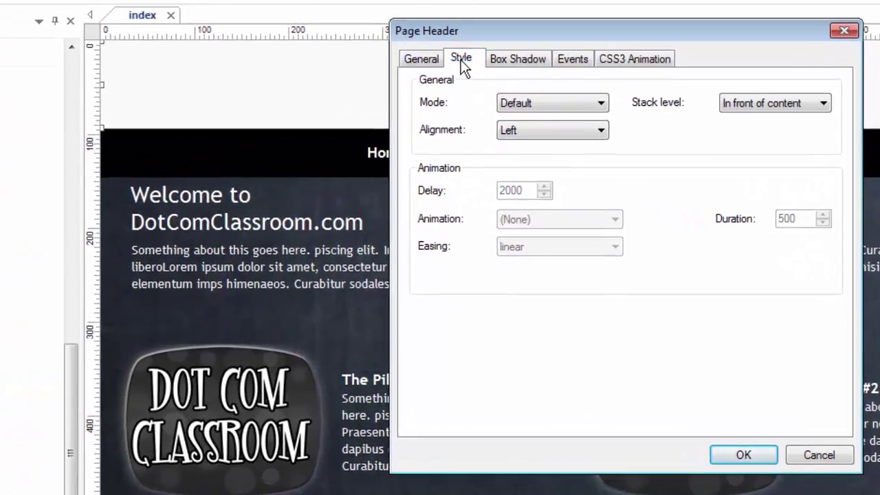
{"action": "left_click", "coordinate": [461, 59]}
{"action": "left_click", "coordinate": [639, 157]}
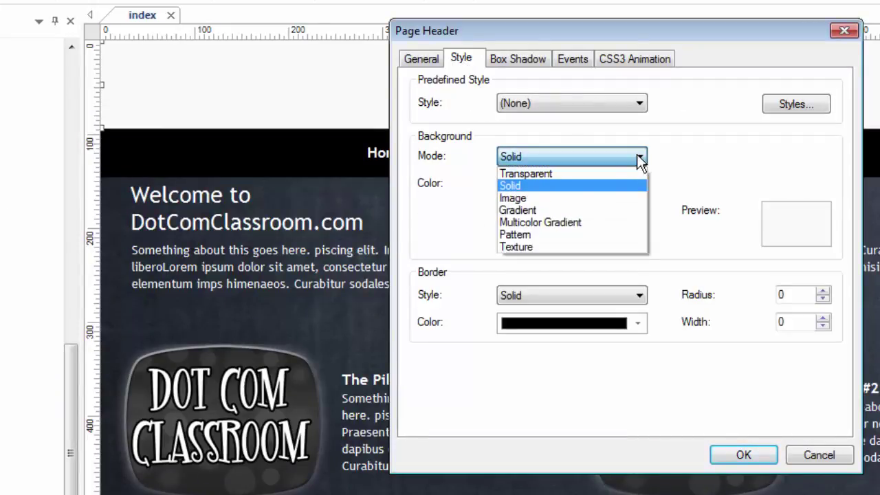
{"action": "left_click", "coordinate": [526, 197]}
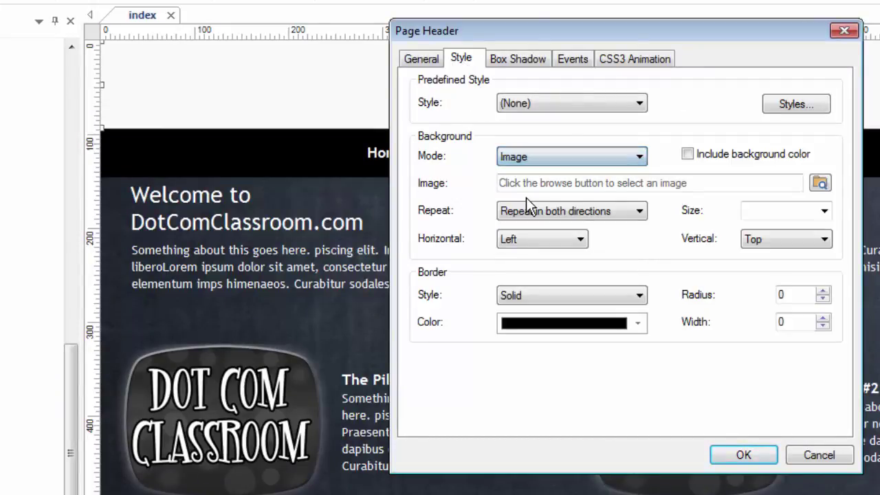
{"action": "left_click", "coordinate": [821, 188]}
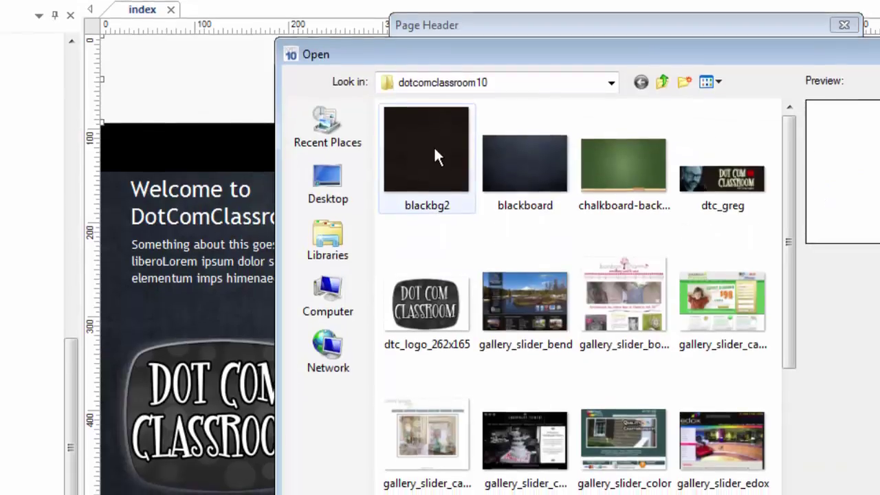
{"action": "left_click", "coordinate": [437, 159]}
{"action": "left_click_drag", "start_coordinate": [599, 35], "coordinate": [524, 0]}
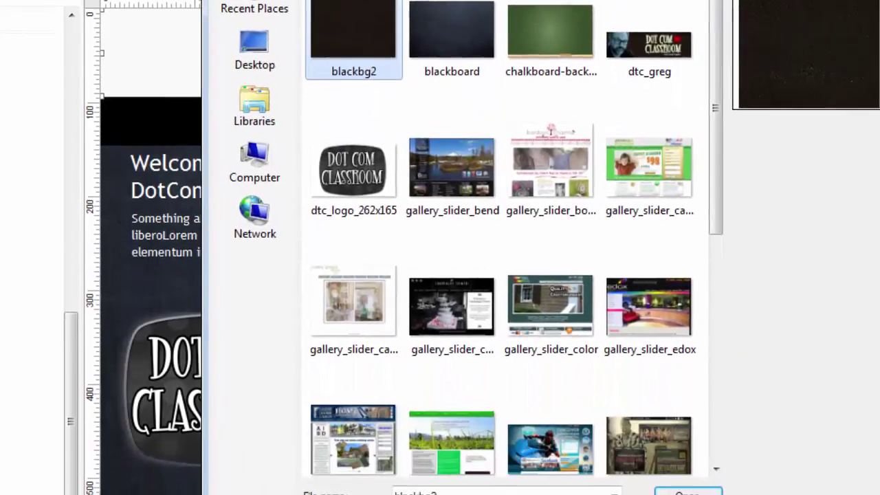
{"action": "left_click", "coordinate": [696, 473]}
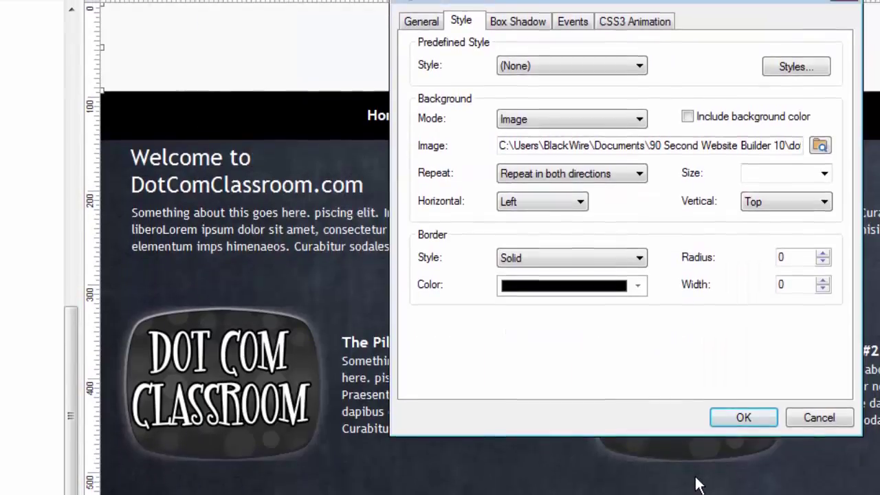
{"action": "left_click", "coordinate": [743, 443]}
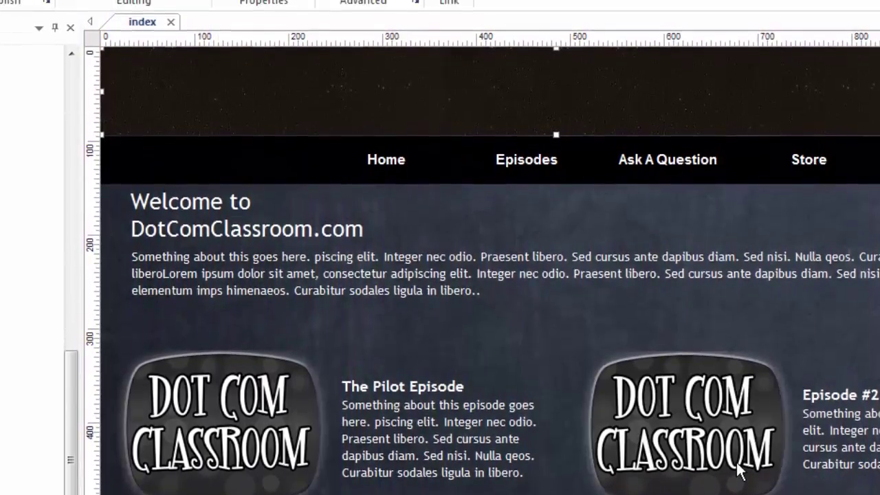
{"action": "key", "text": "Escape"}
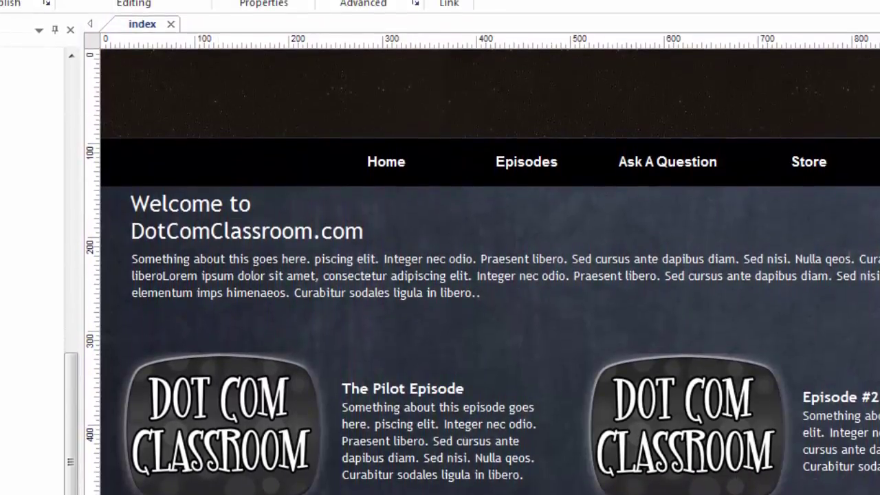
Extend the page header's lower edge slightly so it meets the black navigation bar.
{"action": "left_click", "coordinate": [523, 118]}
{"action": "left_click_drag", "start_coordinate": [554, 136], "coordinate": [554, 139]}
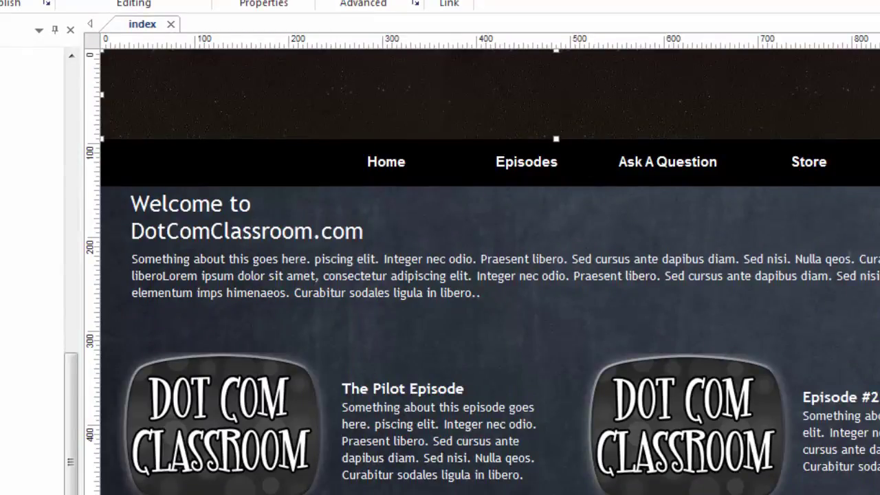
{"action": "key", "text": "Escape"}
Move the Dot Com Classroom banner image onto the left end of the page header.
{"action": "left_click_drag", "start_coordinate": [879, 385], "coordinate": [165, 93]}
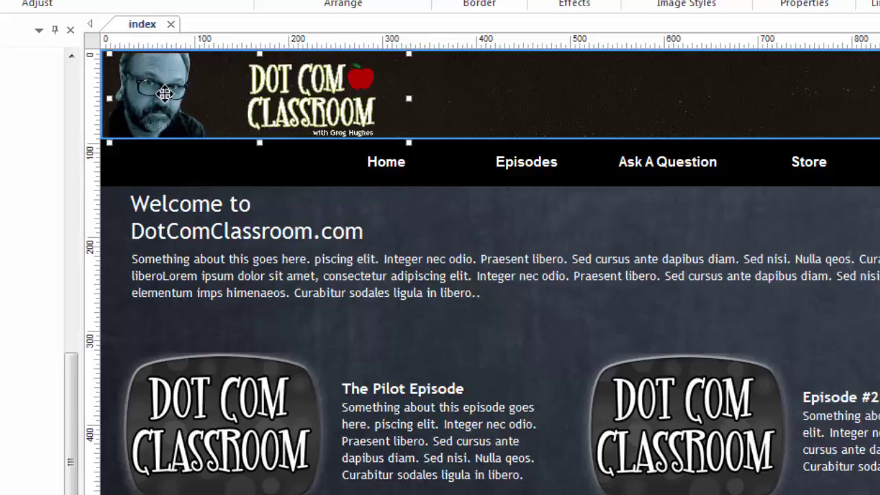
{"action": "left_click_drag", "start_coordinate": [165, 94], "coordinate": [165, 94]}
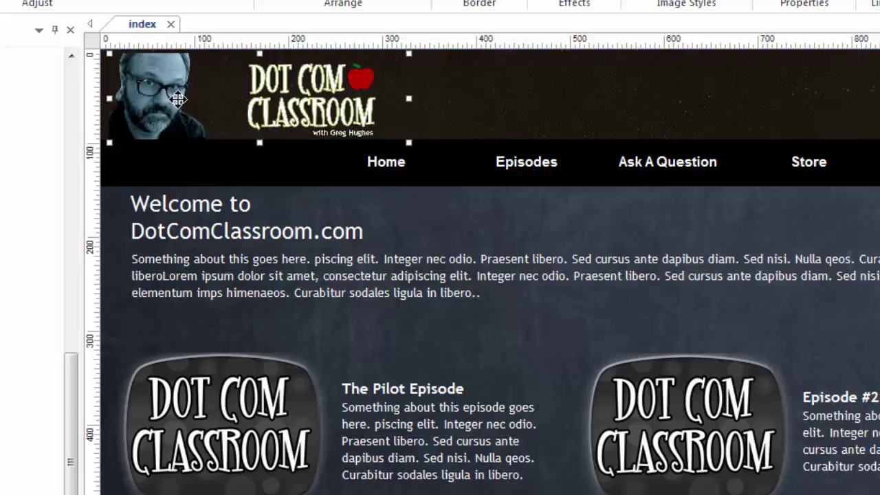
{"action": "key", "text": "Escape"}
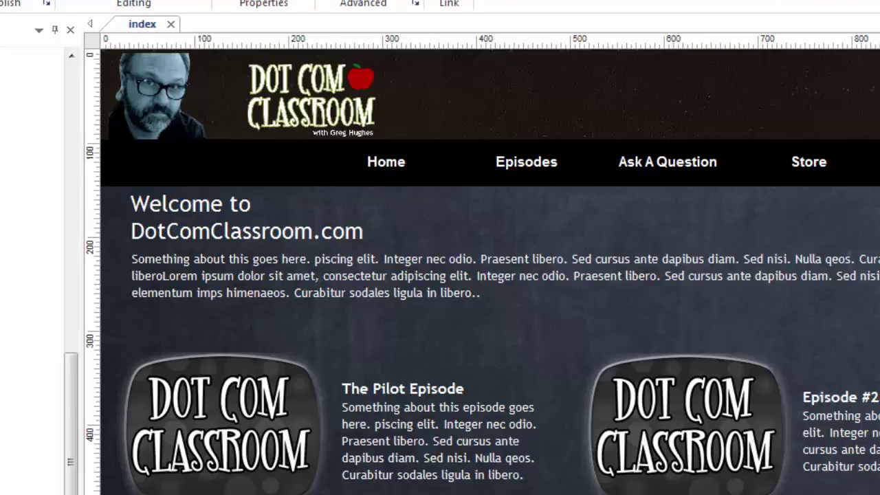
Preview the page in the browser and resize the window to check how the header spans it.
{"action": "key", "text": "F5"}
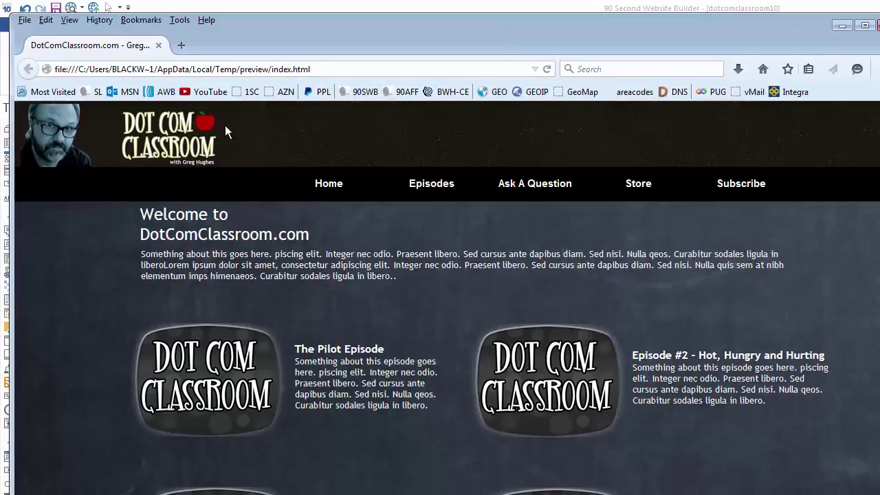
{"action": "mouse_move", "coordinate": [879, 145]}
{"action": "left_mouse_down"}
{"action": "mouse_move", "coordinate": [487, 161]}
{"action": "mouse_move", "coordinate": [879, 151]}
{"action": "left_mouse_up"}
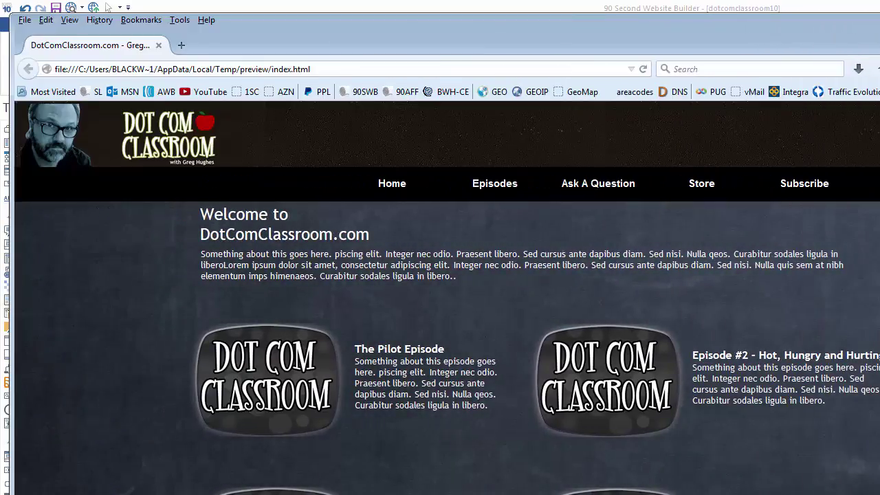
{"action": "mouse_move", "coordinate": [879, 150]}
{"action": "left_mouse_down"}
{"action": "mouse_move", "coordinate": [599, 150]}
{"action": "mouse_move", "coordinate": [879, 150]}
{"action": "mouse_move", "coordinate": [879, 167]}
{"action": "left_mouse_up"}
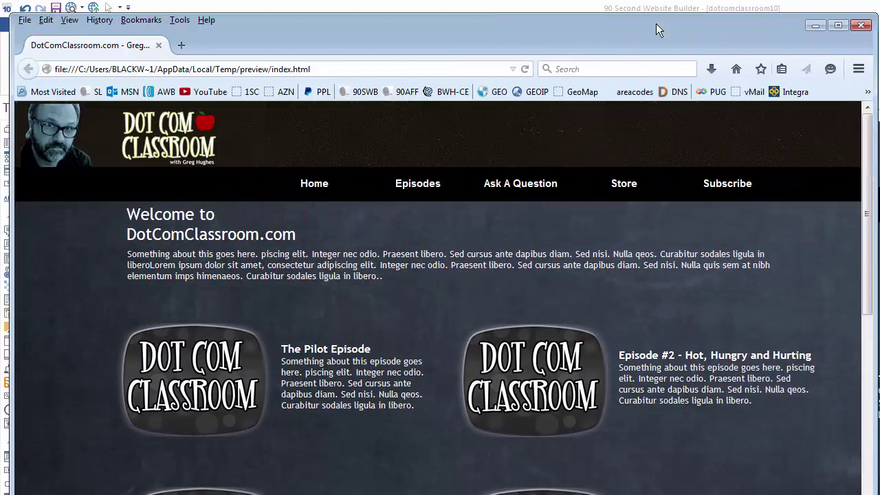
{"action": "left_click_drag", "start_coordinate": [656, 22], "coordinate": [762, 22]}
{"action": "left_click", "coordinate": [879, 26]}
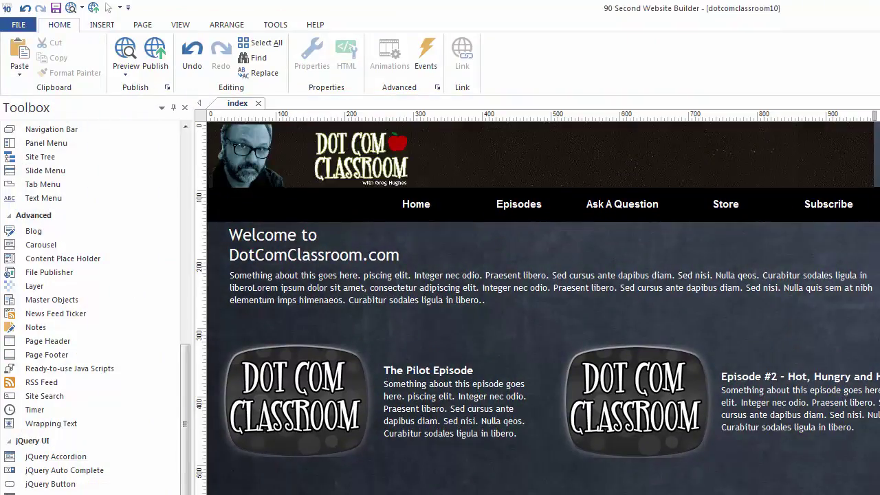
Set the page header's alignment to Center.
{"action": "double_click", "coordinate": [525, 146]}
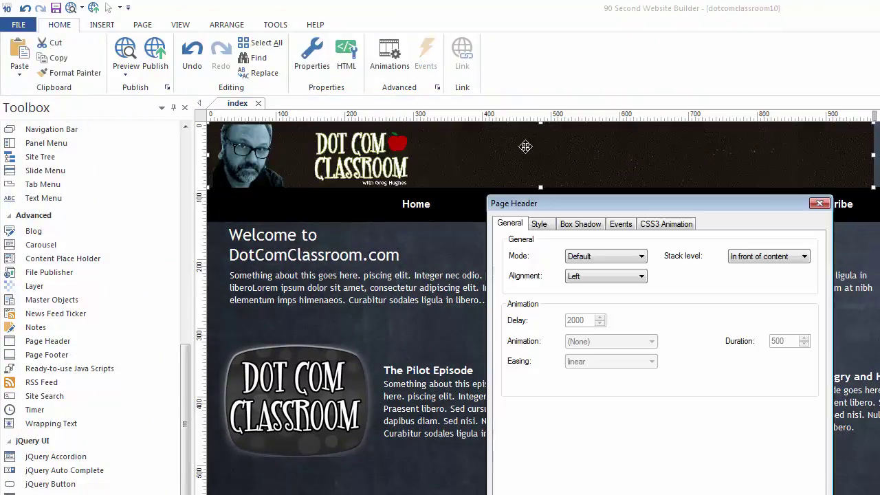
{"action": "left_click_drag", "start_coordinate": [620, 194], "coordinate": [584, 100]}
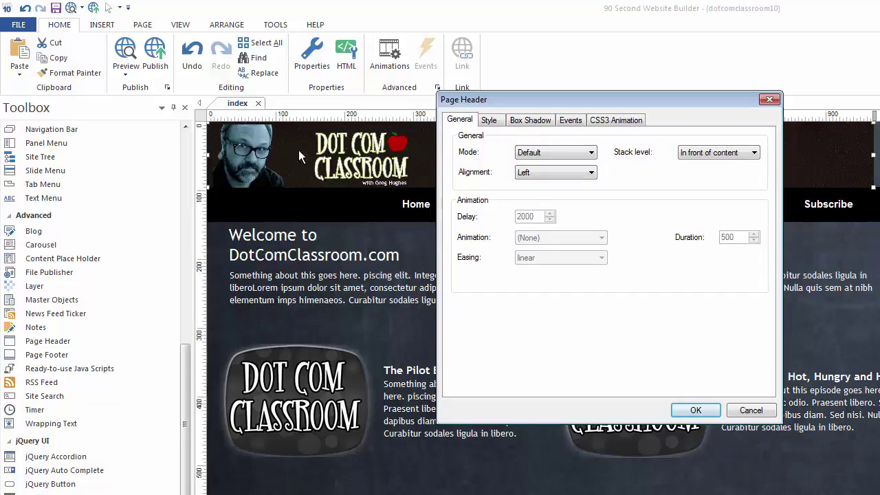
{"action": "left_click", "coordinate": [589, 173]}
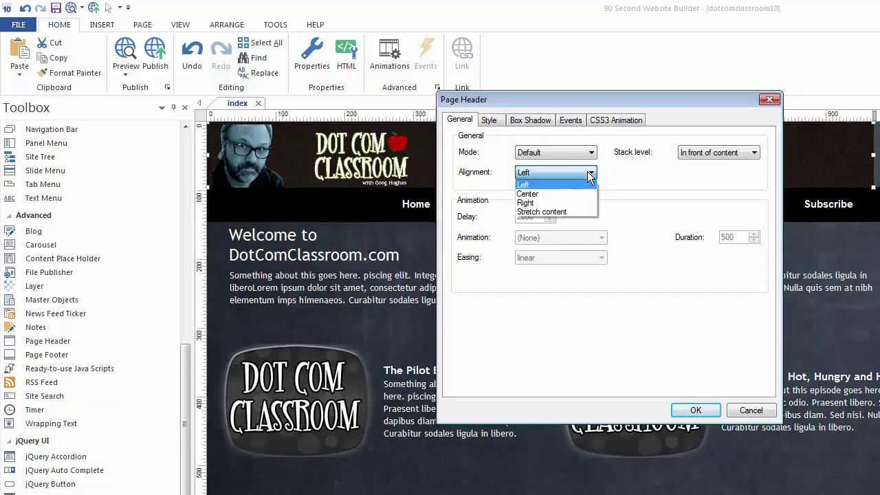
{"action": "left_click", "coordinate": [532, 193]}
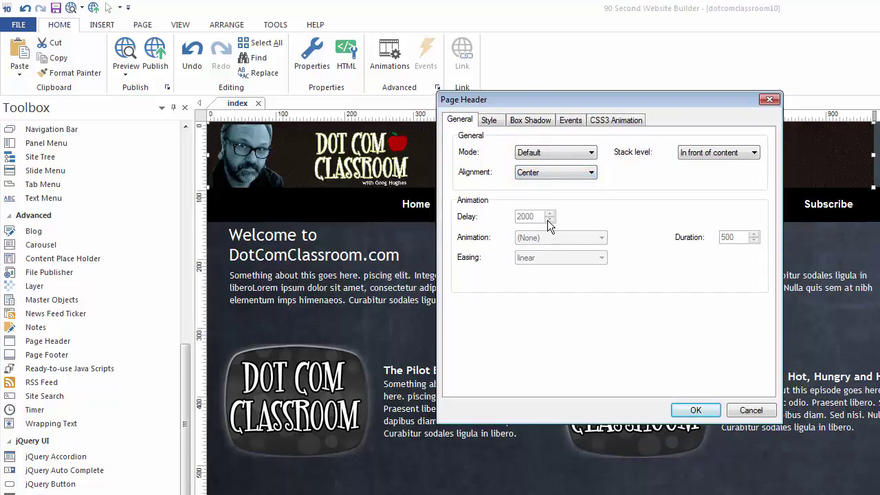
{"action": "left_click", "coordinate": [696, 410]}
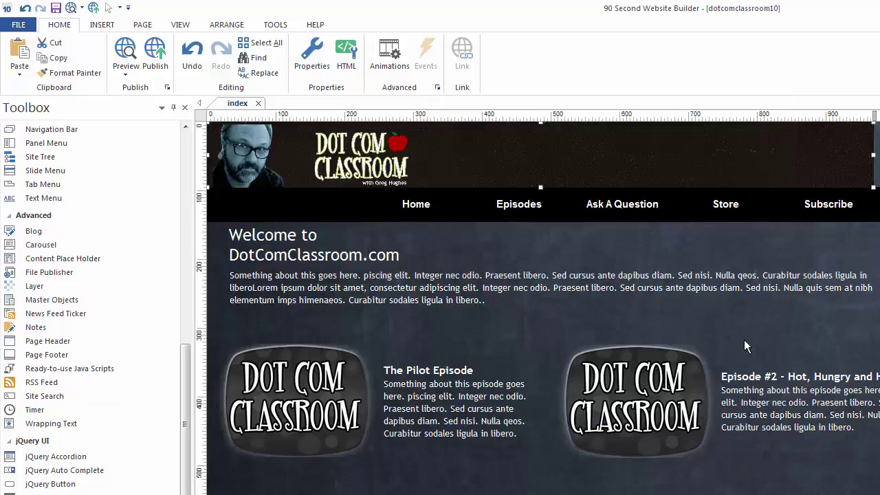
Preview the centered header in the browser at different window widths and return to the website editor.
{"action": "key", "text": "F5"}
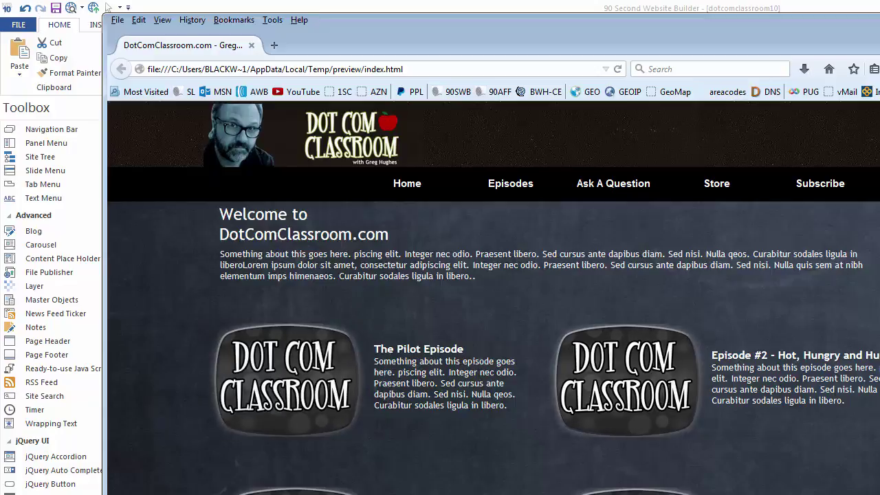
{"action": "left_click_drag", "start_coordinate": [879, 180], "coordinate": [879, 231]}
{"action": "key", "text": "alt+Tab"}
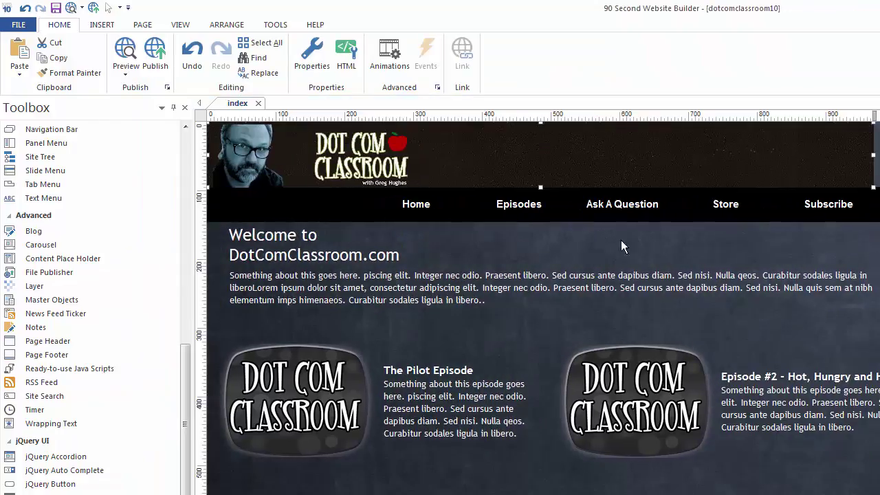
Set the page header's alignment to Stretch content.
{"action": "double_click", "coordinate": [539, 159]}
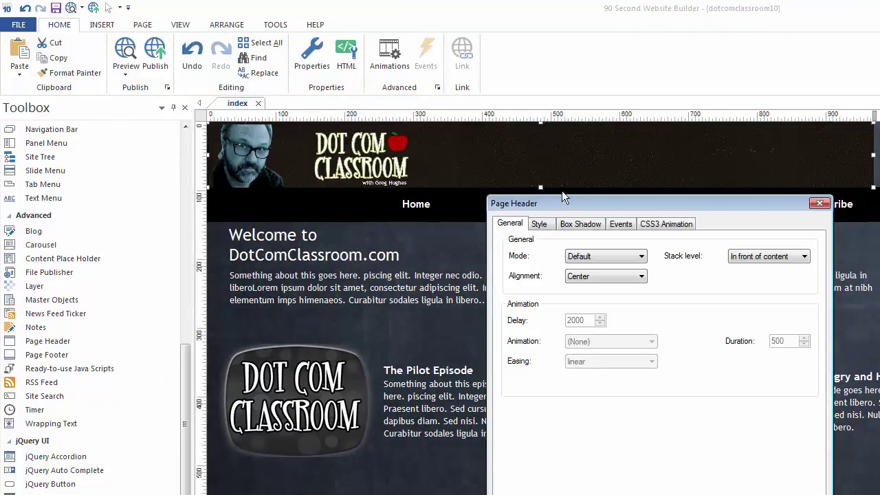
{"action": "left_click", "coordinate": [565, 178]}
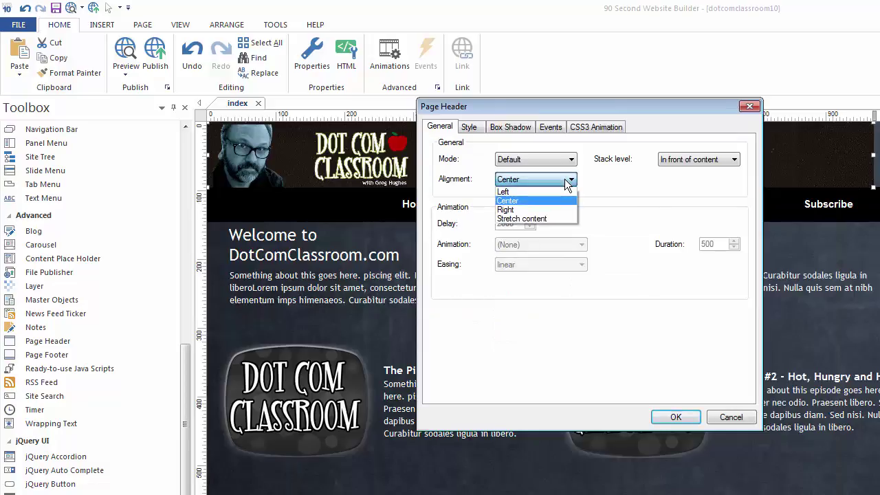
{"action": "left_click", "coordinate": [534, 218]}
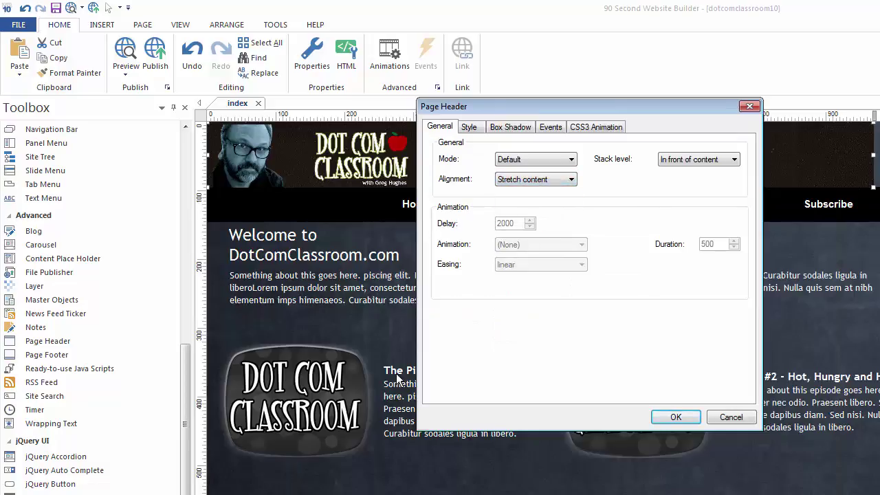
{"action": "left_click", "coordinate": [676, 419]}
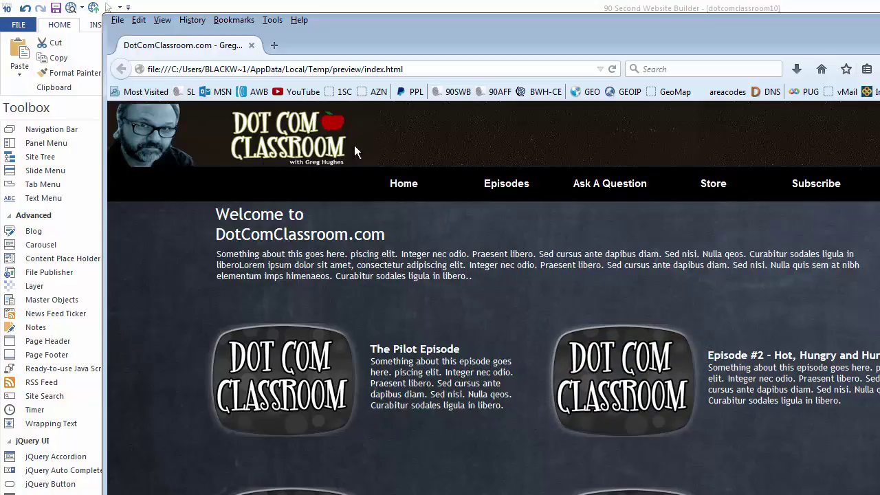
Check how the stretched header content scales as the preview window is resized, and close the preview.
{"action": "left_click_drag", "start_coordinate": [879, 134], "coordinate": [505, 135]}
{"action": "left_click_drag", "start_coordinate": [776, 135], "coordinate": [879, 114]}
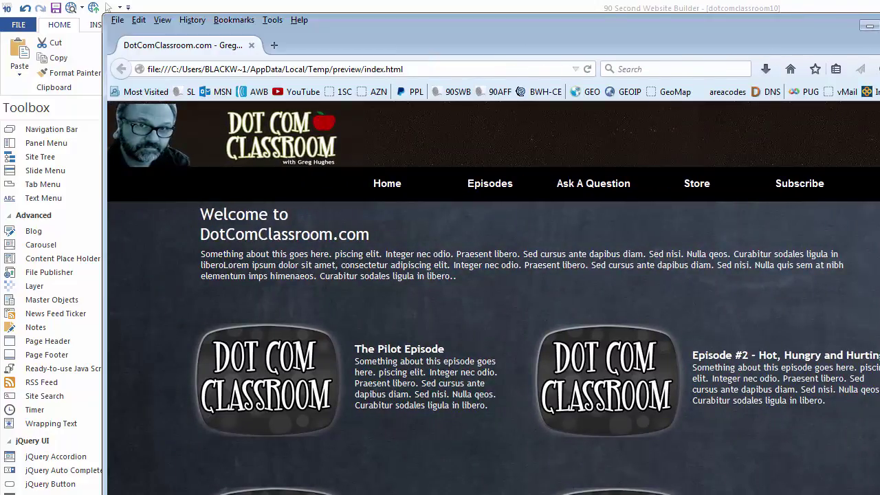
{"action": "key", "text": "alt+F4"}
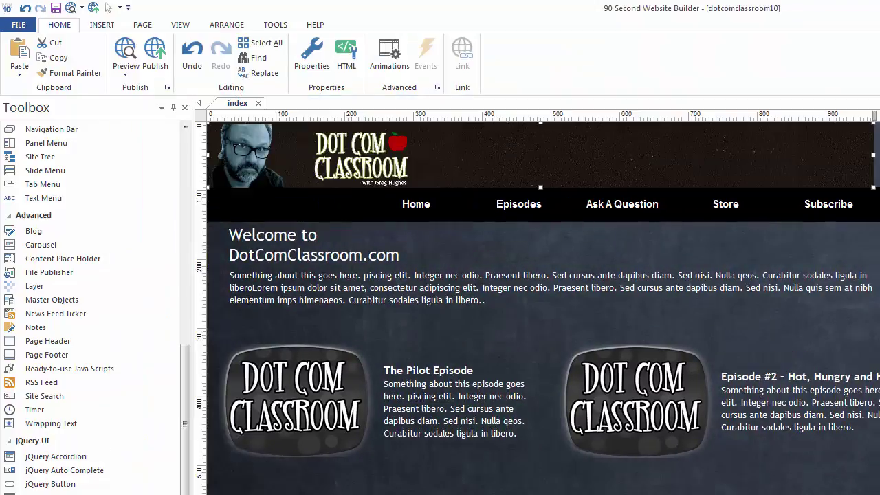
Set the page header's mode to Fixed, with its alignment on Center.
{"action": "double_click", "coordinate": [484, 159]}
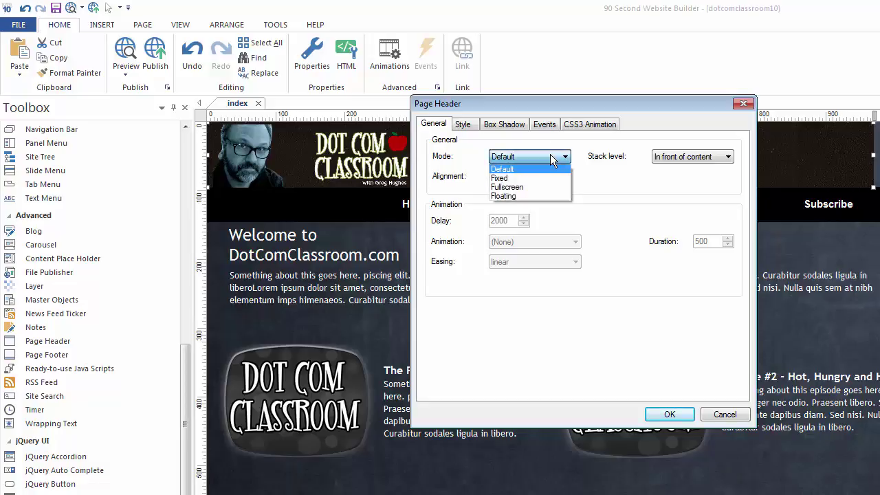
{"action": "left_click", "coordinate": [511, 178]}
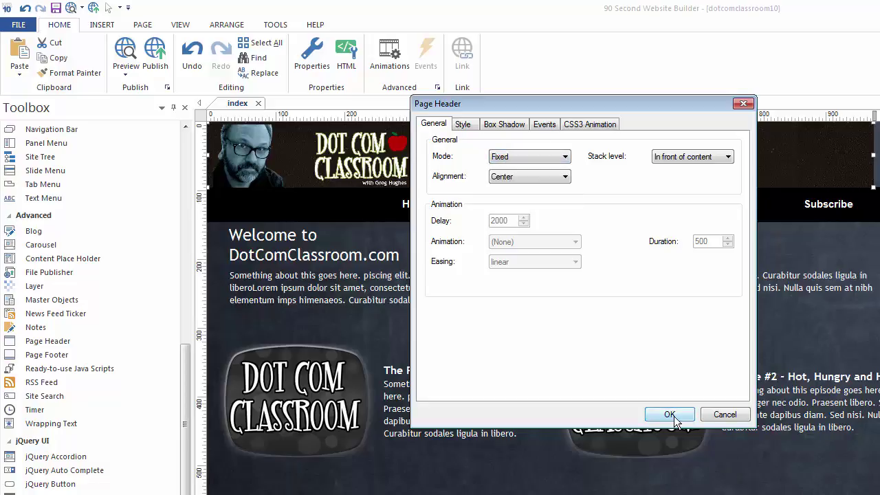
{"action": "left_click", "coordinate": [671, 416]}
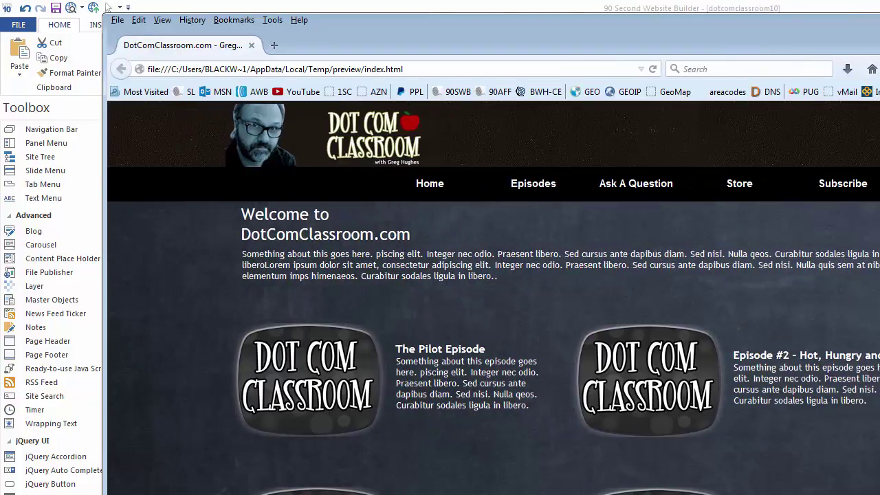
Check in the browser preview how the fixed page header behaves while the page is scrolled down and back up.
{"action": "scroll", "coordinate": [494, 330], "scroll_direction": "down", "scroll_amount": 4}
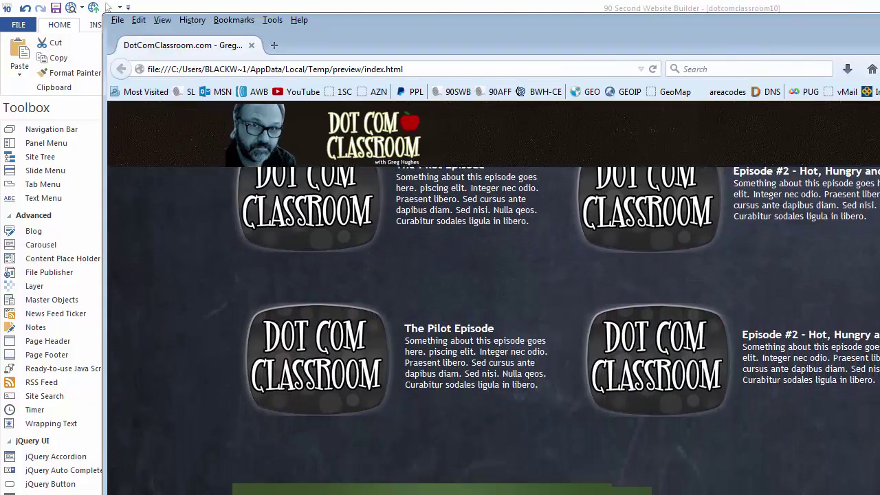
{"action": "scroll", "coordinate": [493, 330], "scroll_direction": "down", "scroll_amount": 4}
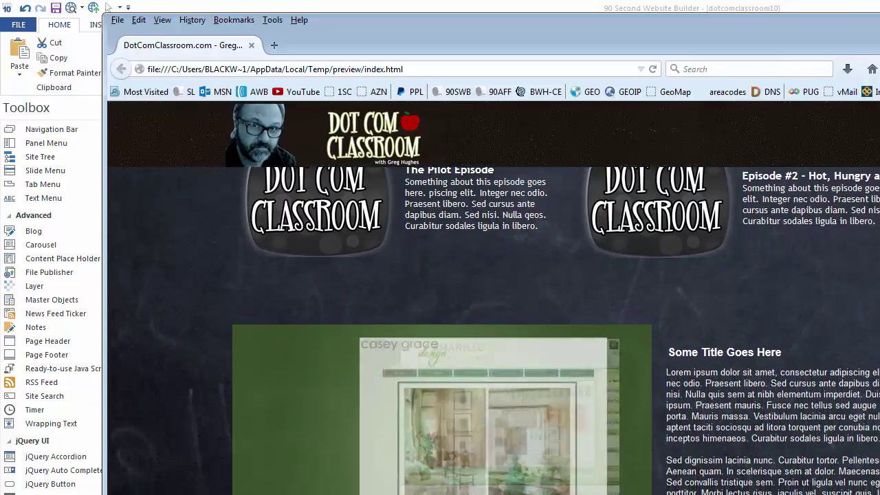
{"action": "scroll", "coordinate": [108, 7], "scroll_direction": "down", "scroll_amount": 8}
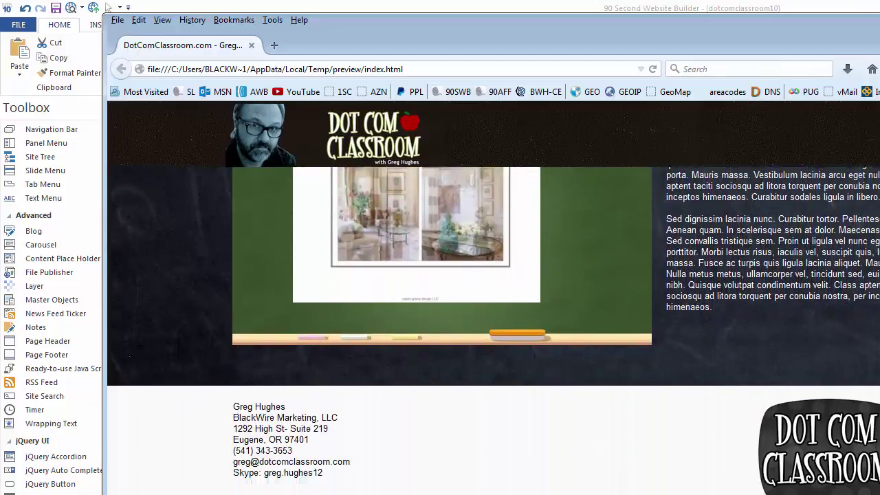
{"action": "scroll", "coordinate": [108, 7], "scroll_direction": "down", "scroll_amount": 6}
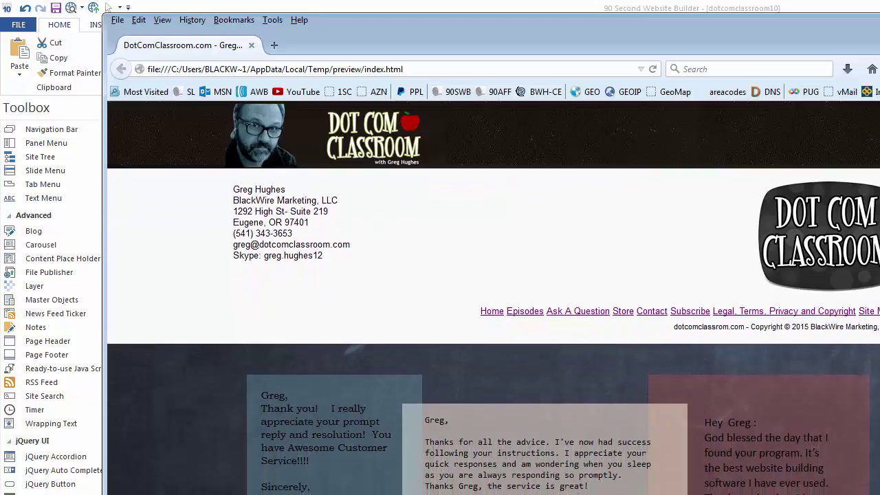
{"action": "scroll", "coordinate": [108, 7], "scroll_direction": "down", "scroll_amount": 4}
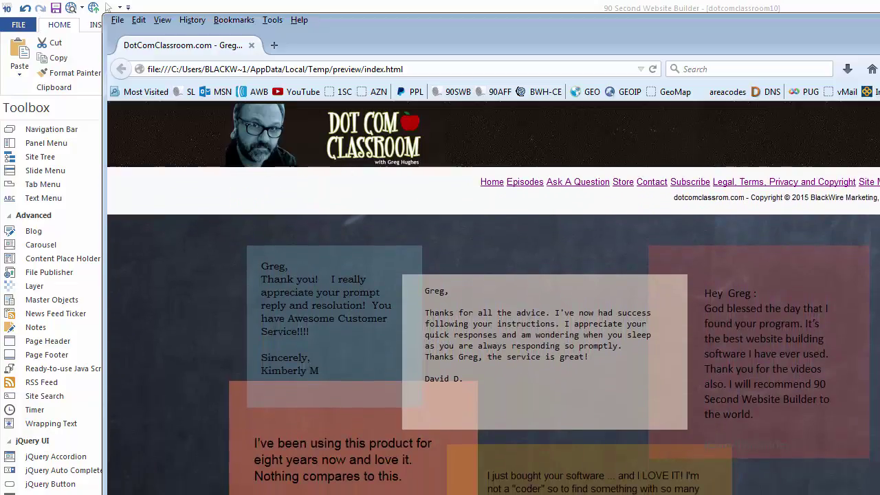
{"action": "scroll", "coordinate": [108, 7], "scroll_direction": "up", "scroll_amount": 14}
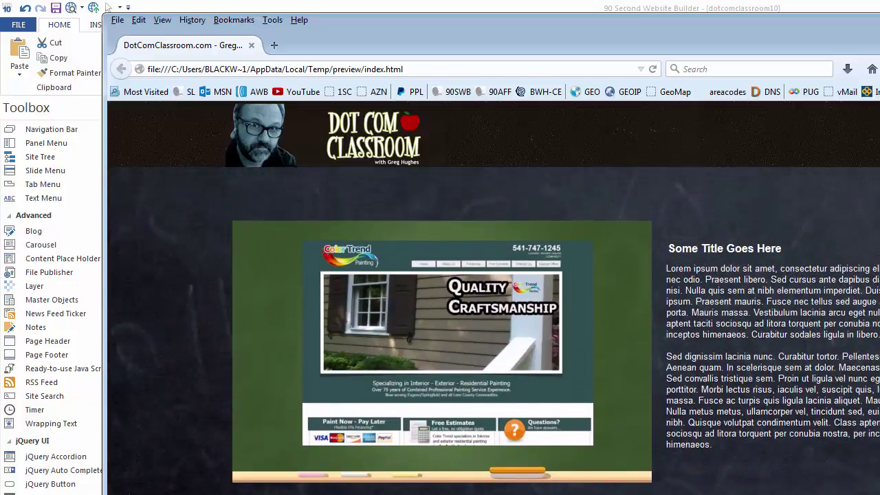
{"action": "scroll", "coordinate": [108, 7], "scroll_direction": "up", "scroll_amount": 12}
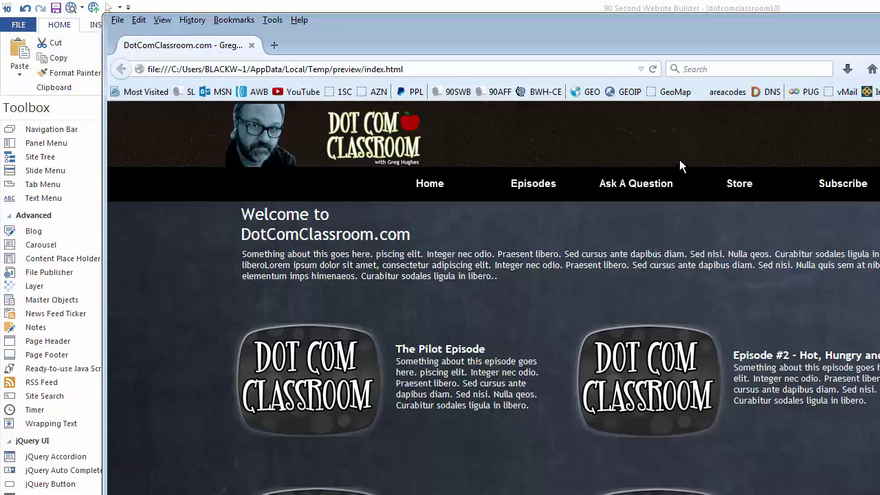
{"action": "scroll", "coordinate": [494, 331], "scroll_direction": "down", "scroll_amount": 2}
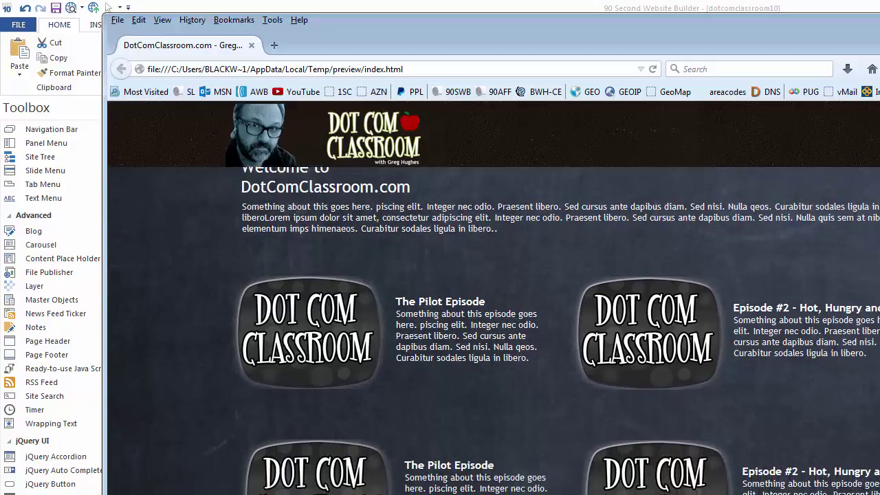
{"action": "scroll", "coordinate": [493, 331], "scroll_direction": "down", "scroll_amount": 4}
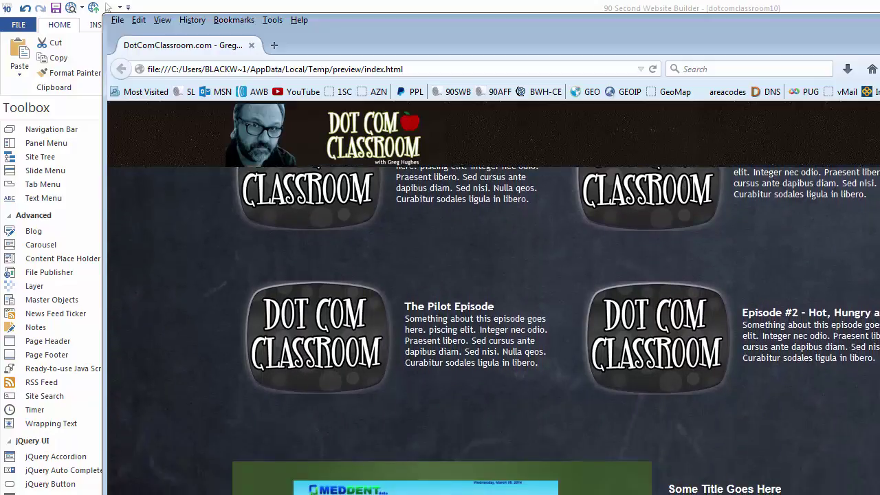
{"action": "scroll", "coordinate": [493, 331], "scroll_direction": "down", "scroll_amount": 7}
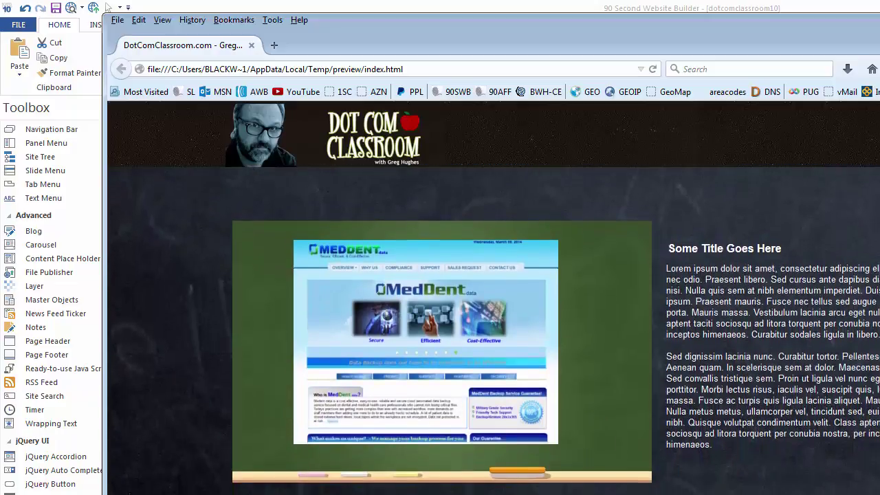
{"action": "scroll", "coordinate": [493, 330], "scroll_direction": "up", "scroll_amount": 12}
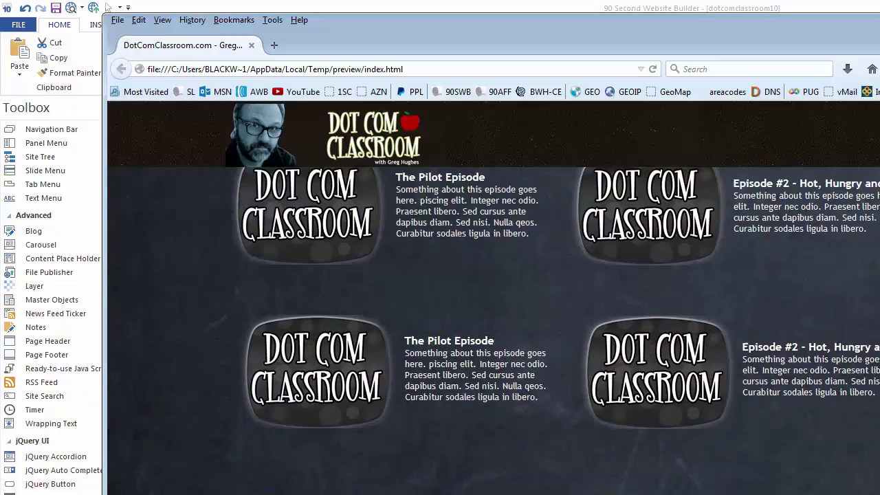
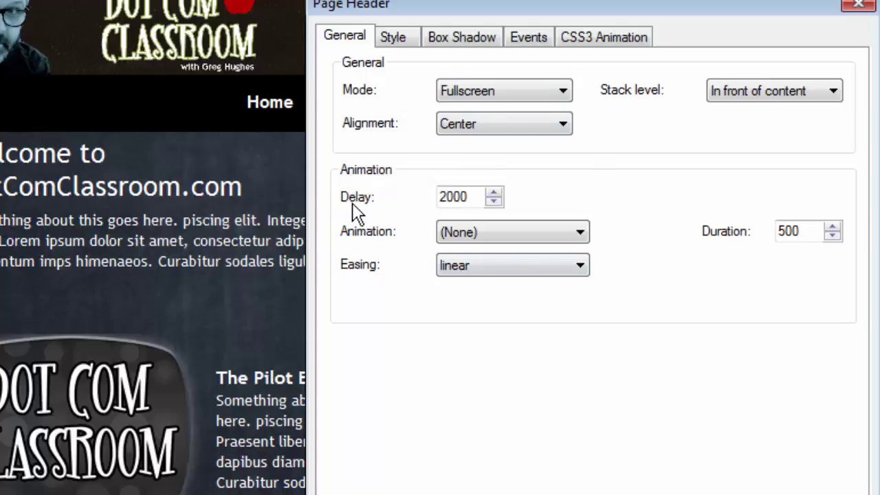
Set the page header's animation to Fade, preview the effect in the browser, and return to the website editor.
{"action": "left_click", "coordinate": [581, 233]}
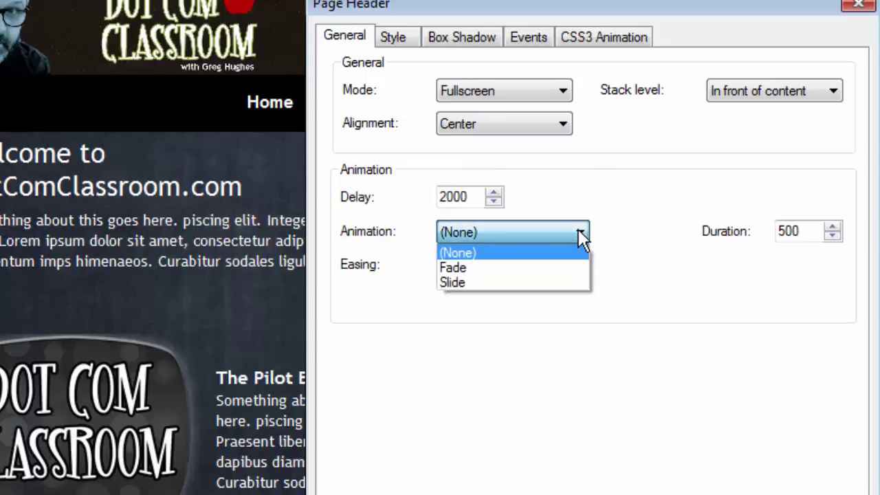
{"action": "left_click", "coordinate": [463, 267]}
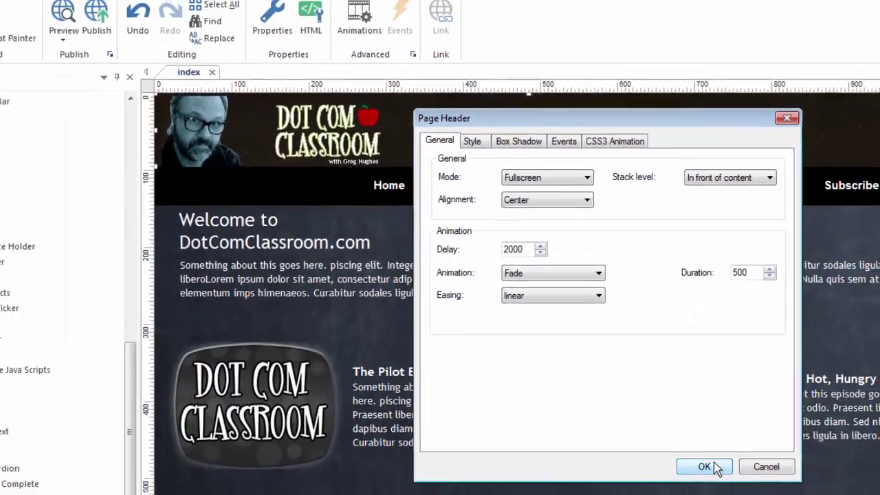
{"action": "left_click", "coordinate": [713, 467]}
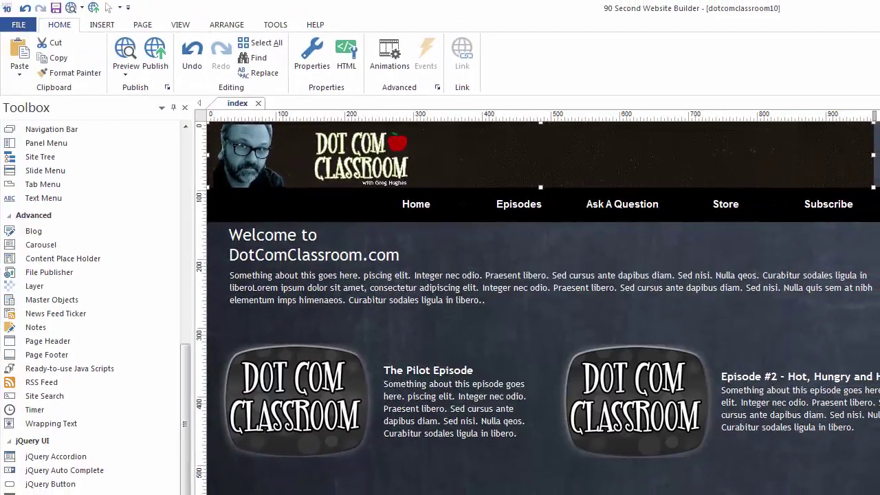
{"action": "key", "text": "F5"}
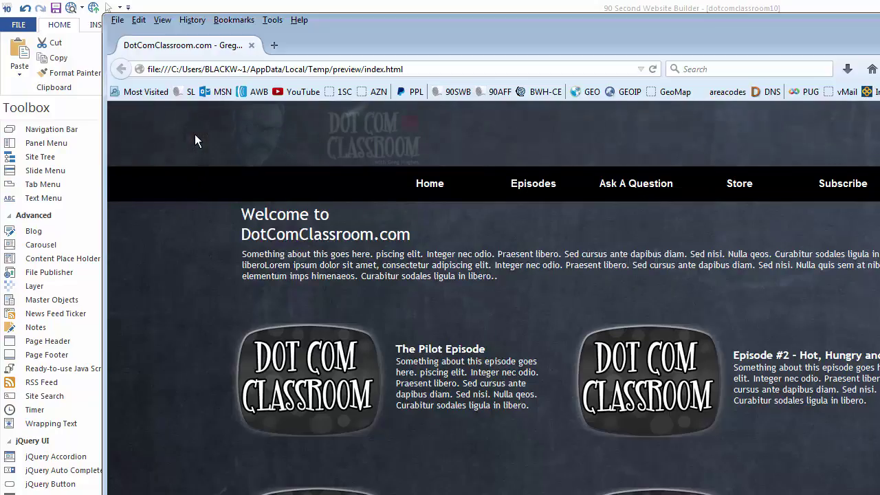
{"action": "key", "text": "alt+Tab"}
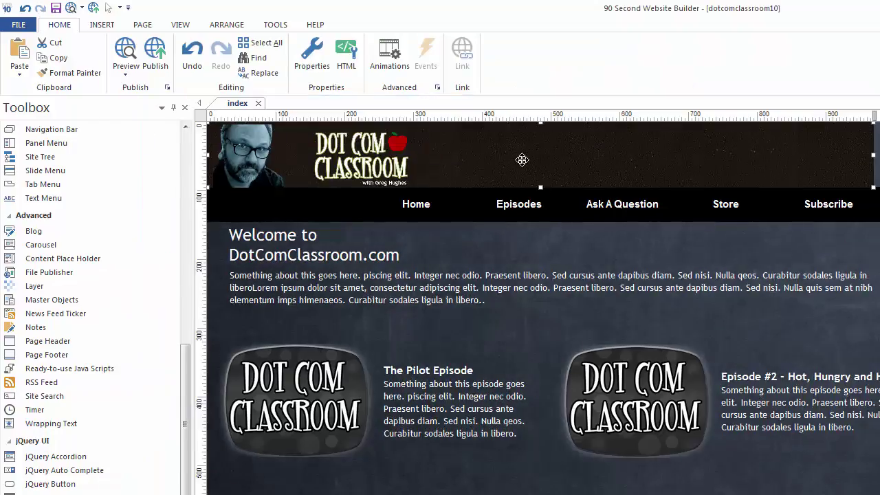
Change the page header's animation to Slide, preview the effect in the browser, and return to the website editor.
{"action": "double_click", "coordinate": [523, 160]}
{"action": "left_click_drag", "start_coordinate": [606, 204], "coordinate": [584, 134]}
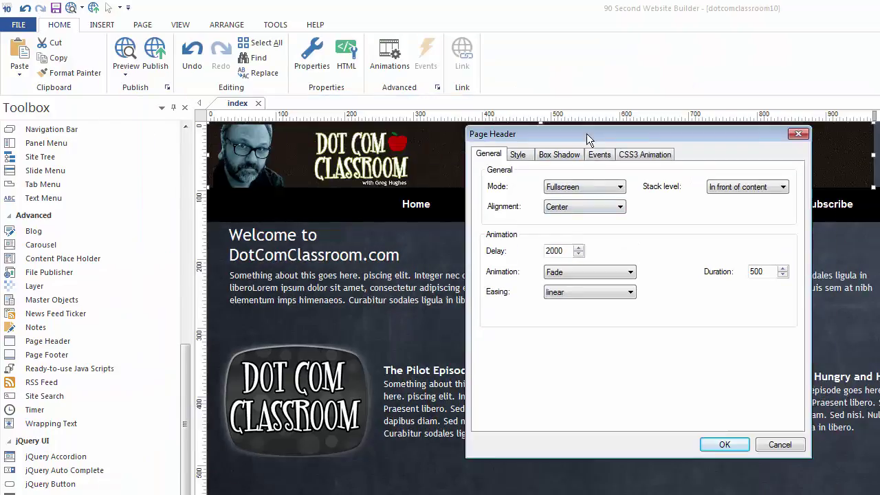
{"action": "left_click", "coordinate": [628, 273]}
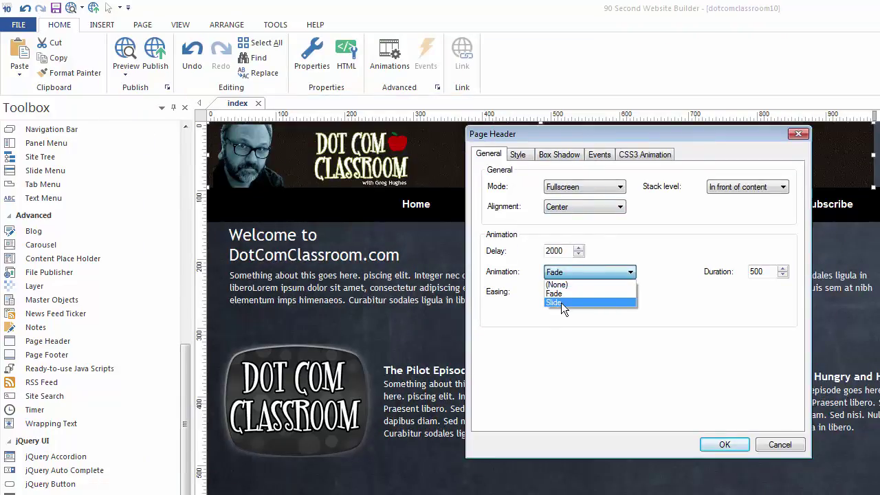
{"action": "left_click", "coordinate": [561, 302]}
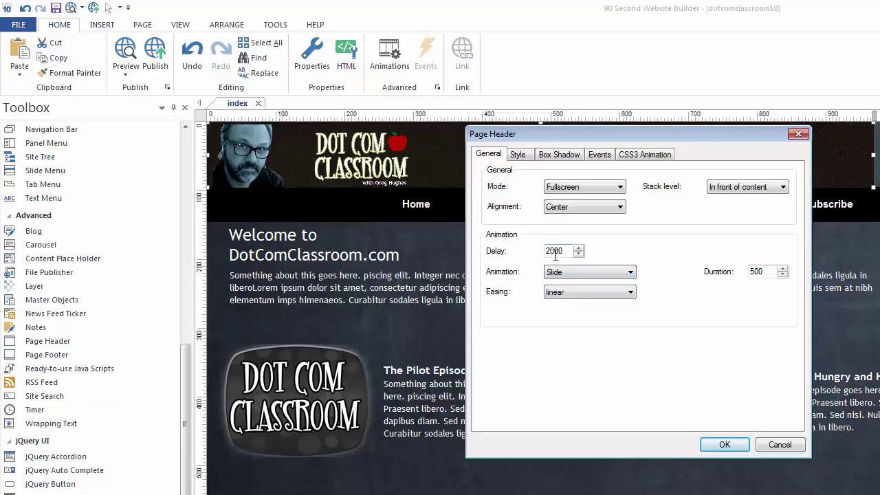
{"action": "left_click", "coordinate": [723, 444]}
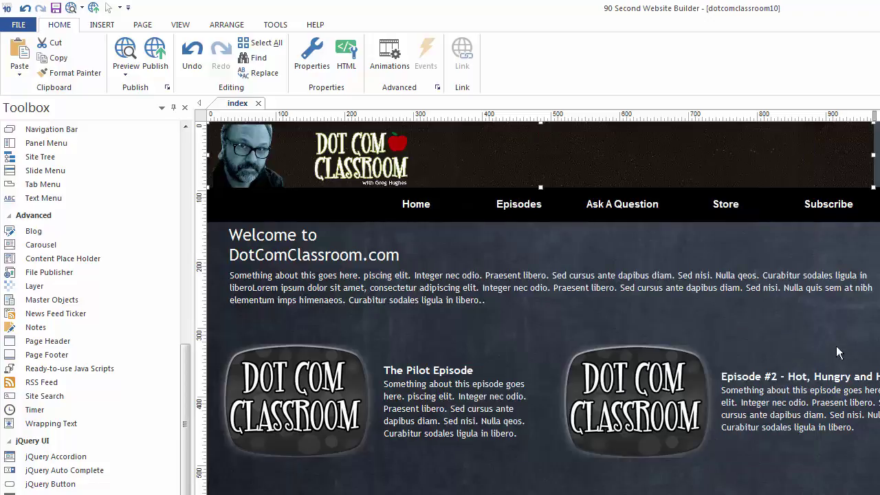
{"action": "key", "text": "F5"}
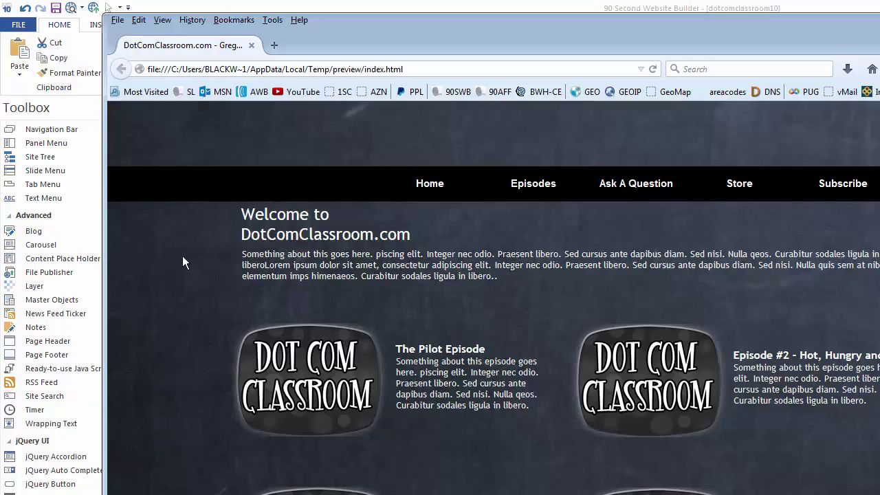
{"action": "key", "text": "alt+Tab"}
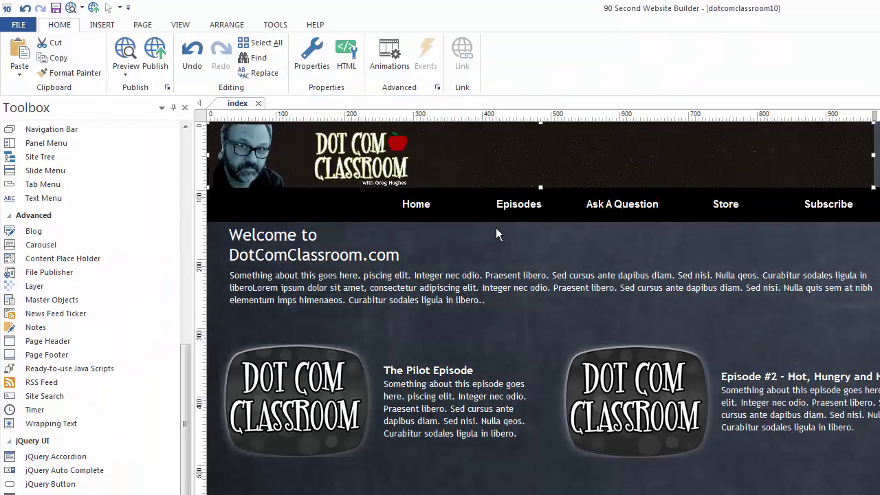
Try the Default mode in the page header's properties and look at the stack level options.
{"action": "double_click", "coordinate": [549, 165]}
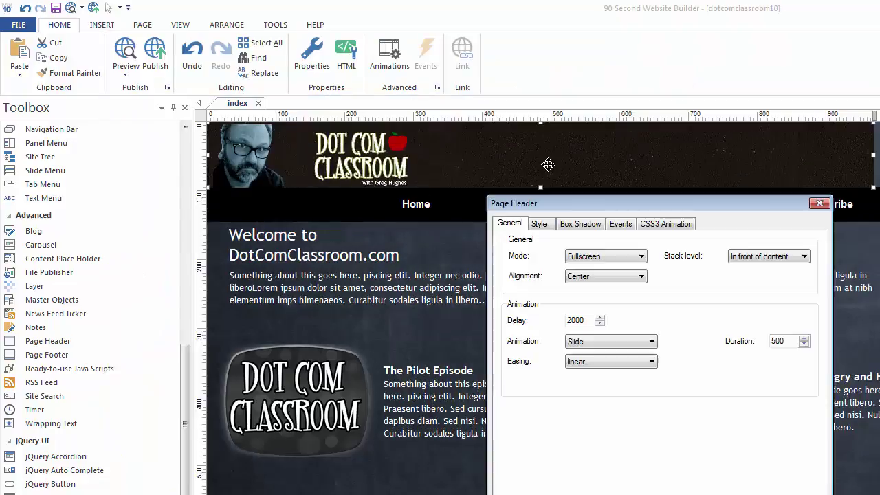
{"action": "left_click", "coordinate": [638, 256]}
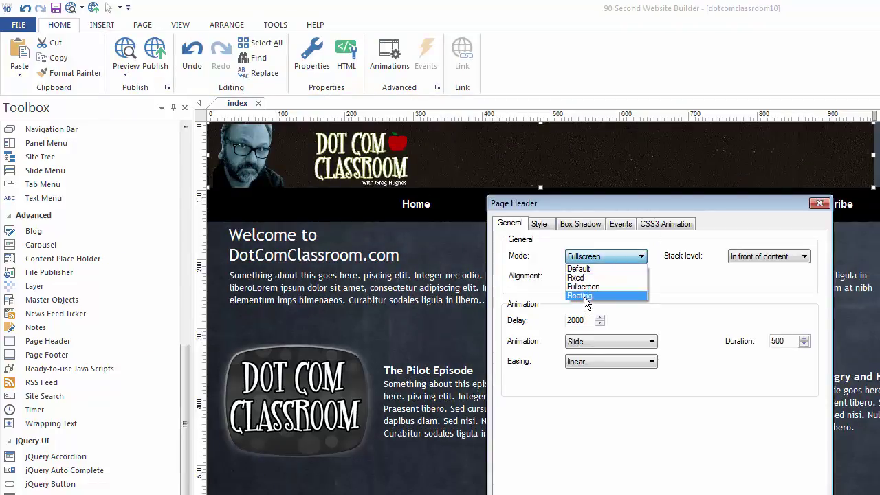
{"action": "left_click", "coordinate": [581, 269]}
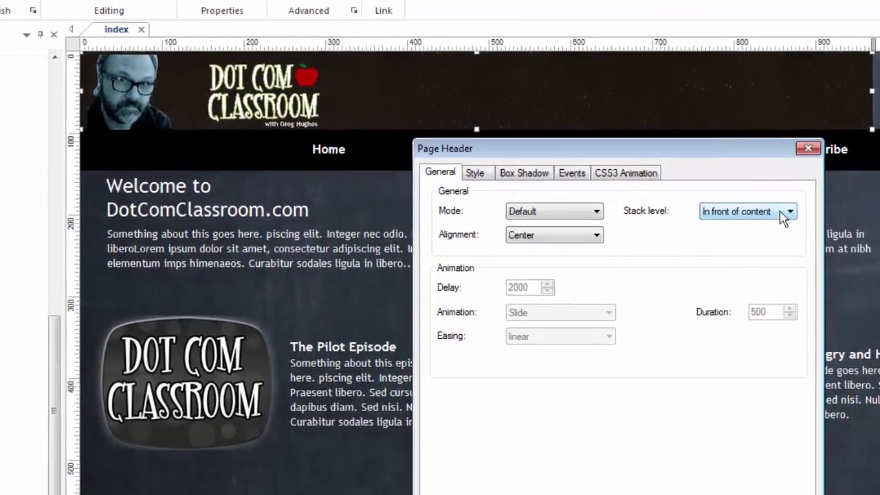
{"action": "left_click", "coordinate": [796, 239]}
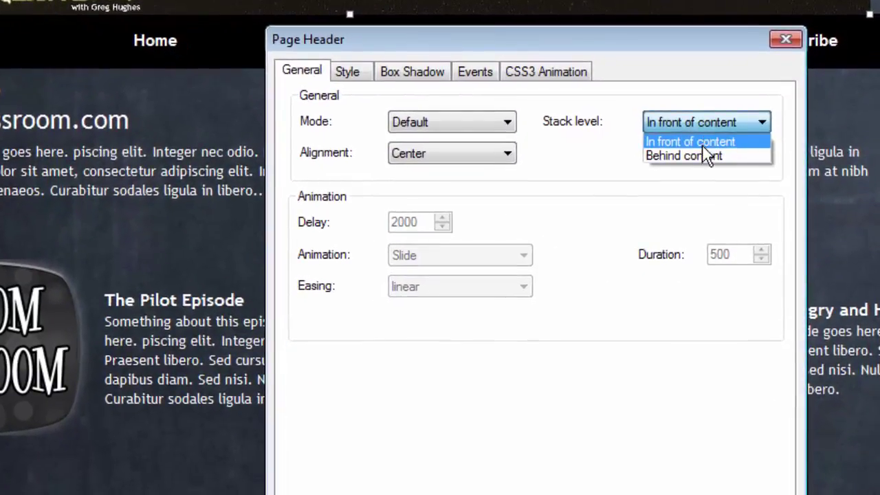
{"action": "left_click", "coordinate": [629, 277]}
Review the page header's Style, Events and CSS3 Animation settings, and close the properties without applying changes.
{"action": "left_click", "coordinate": [344, 79]}
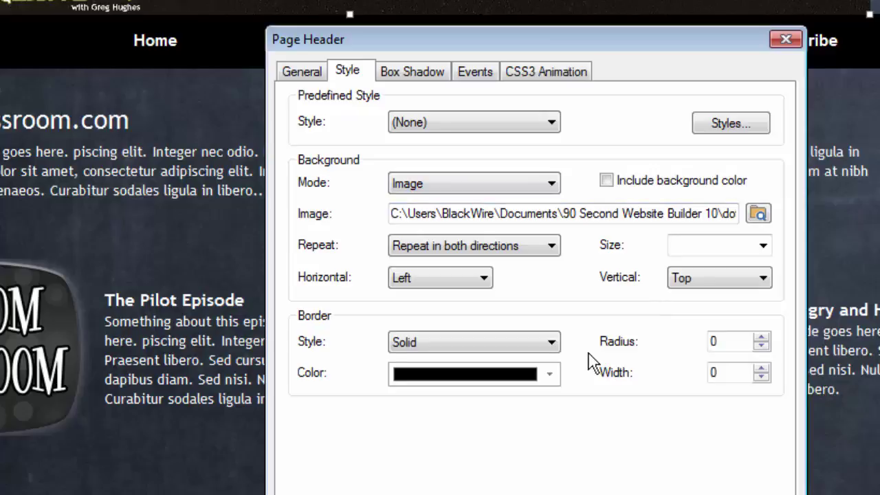
{"action": "left_click", "coordinate": [475, 71]}
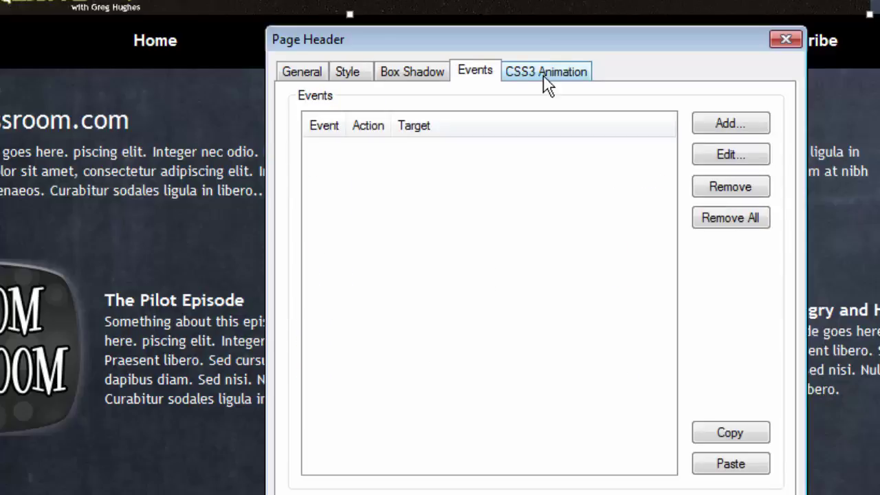
{"action": "left_click", "coordinate": [546, 73]}
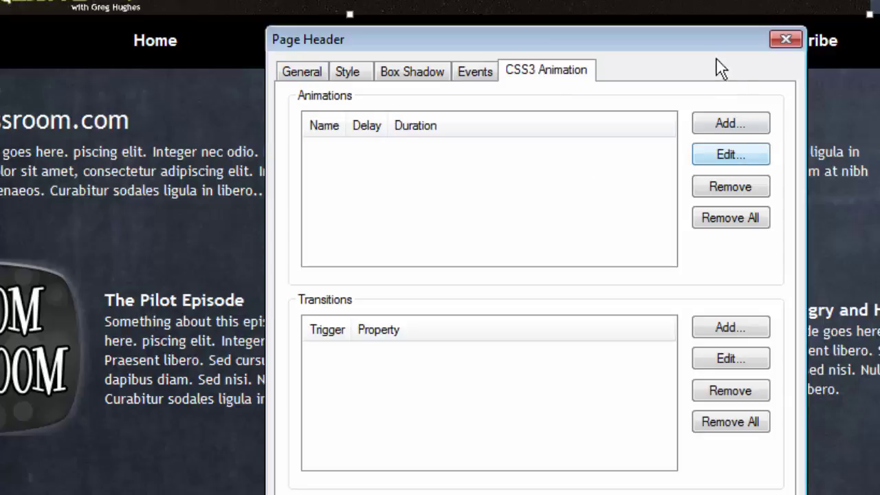
{"action": "left_click", "coordinate": [786, 39]}
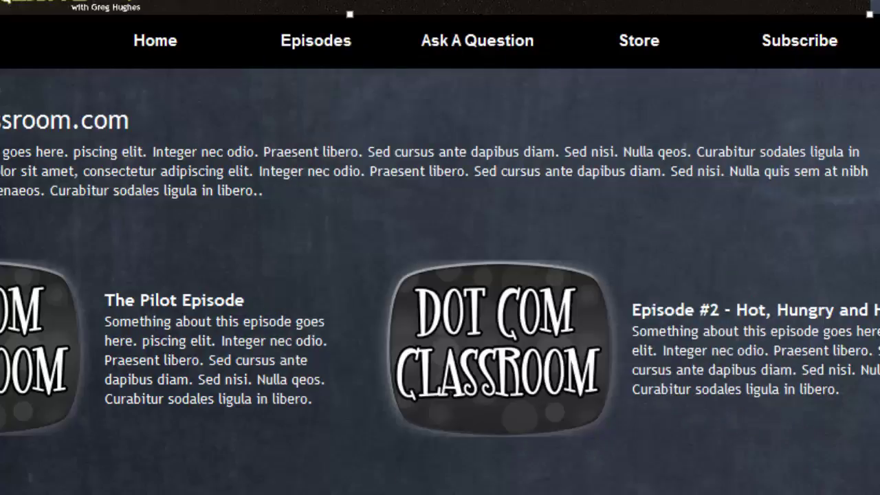